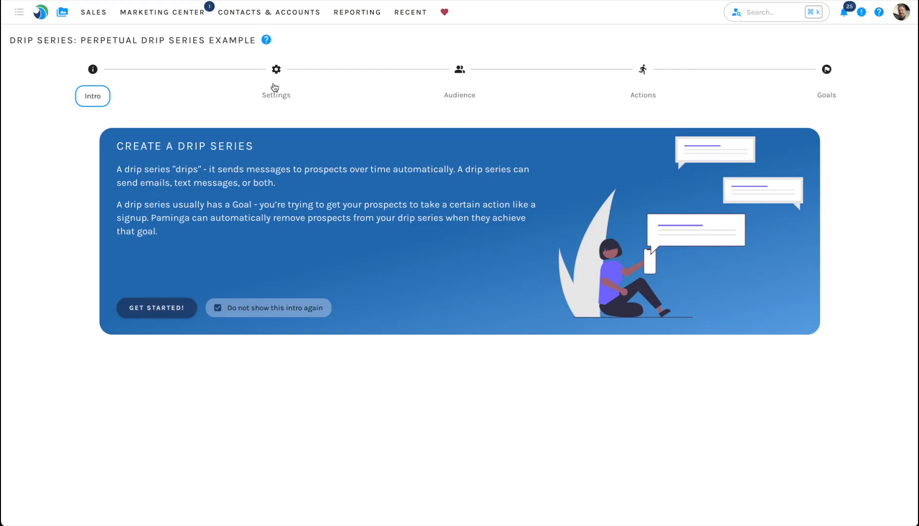
Review the drip series' general, launch, retirement and requalification settings.
{"action": "left_click", "coordinate": [274, 91]}
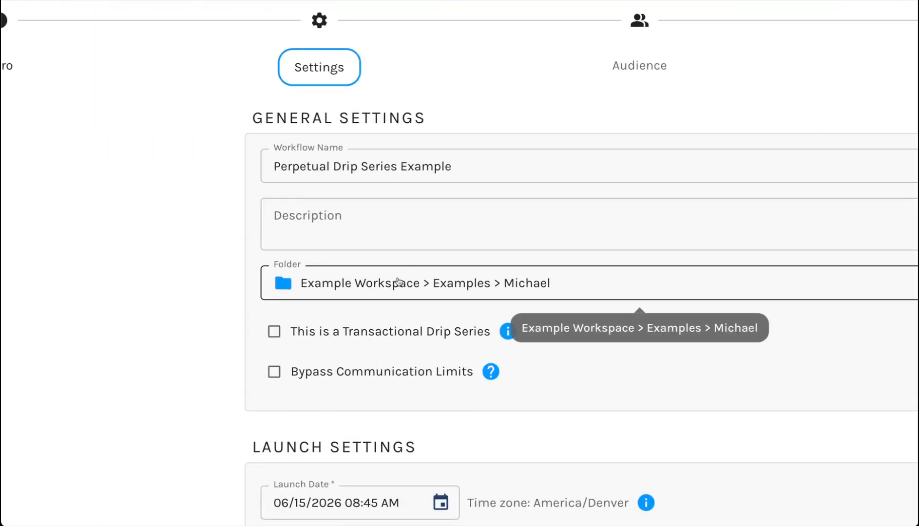
{"action": "scroll", "coordinate": [397, 282], "scroll_direction": "down", "scroll_amount": 2}
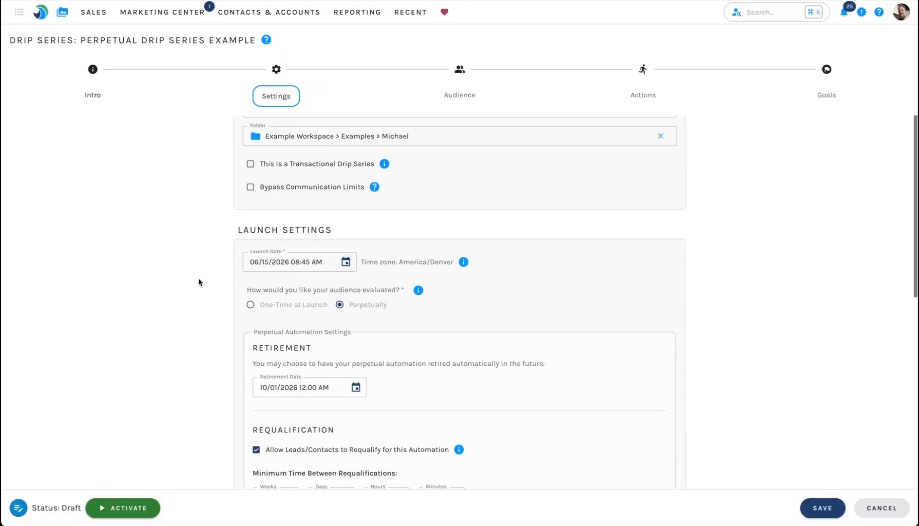
{"action": "scroll", "coordinate": [198, 282], "scroll_direction": "down", "scroll_amount": 1}
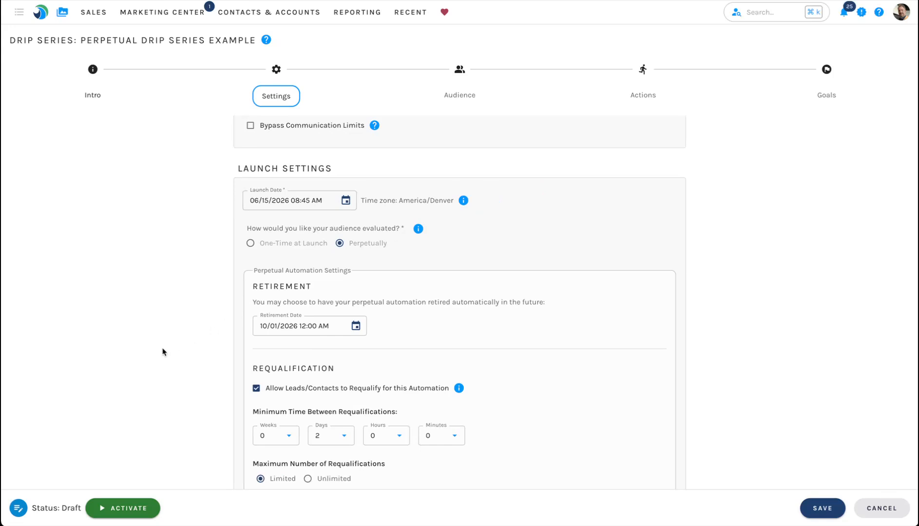
{"action": "scroll", "coordinate": [164, 352], "scroll_direction": "down", "scroll_amount": 2}
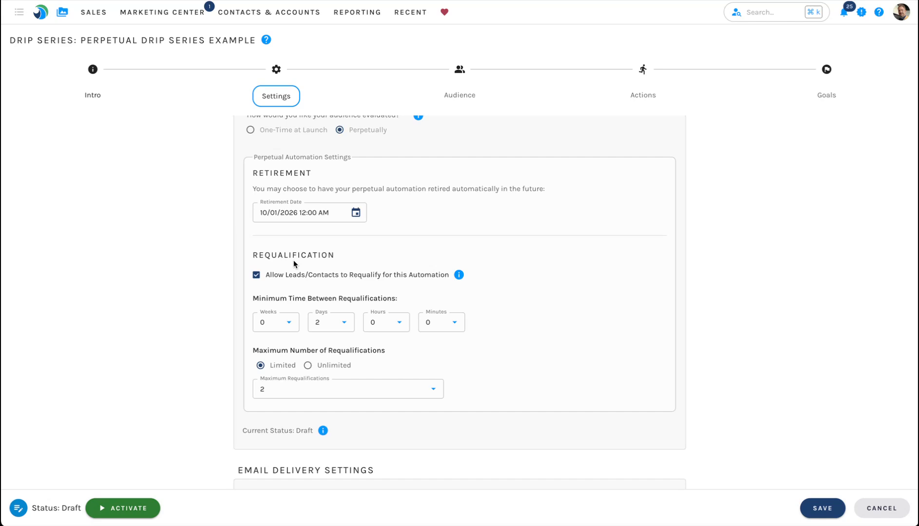
{"action": "scroll", "coordinate": [294, 263], "scroll_direction": "up", "scroll_amount": 5}
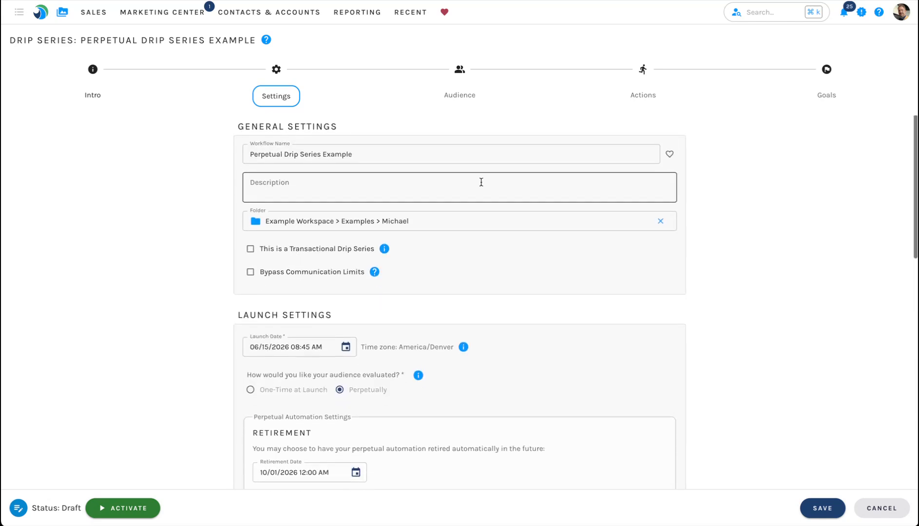
Choose simple conditions as the basis for the drip series' audience.
{"action": "left_click", "coordinate": [462, 85]}
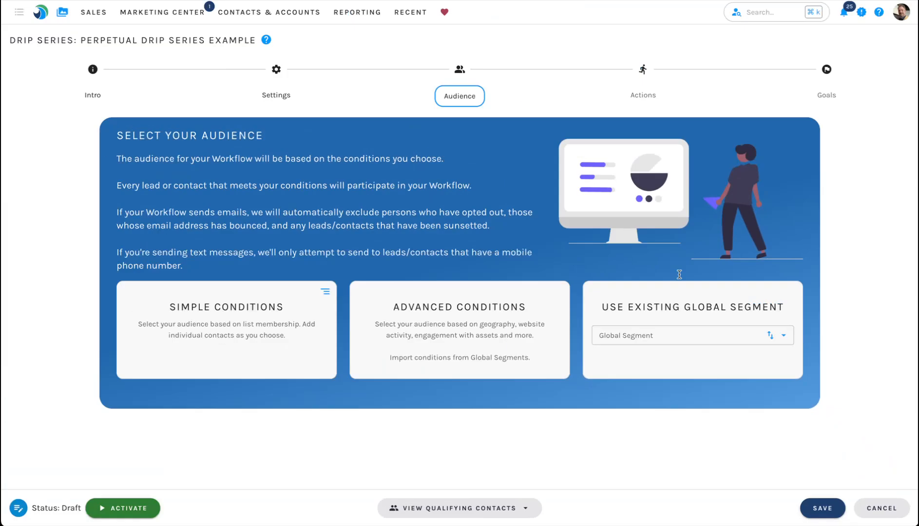
{"action": "left_click", "coordinate": [198, 327]}
Add a second Send Email message to the drip series' actions, using the email "MKTPT Email 2".
{"action": "left_click", "coordinate": [647, 77]}
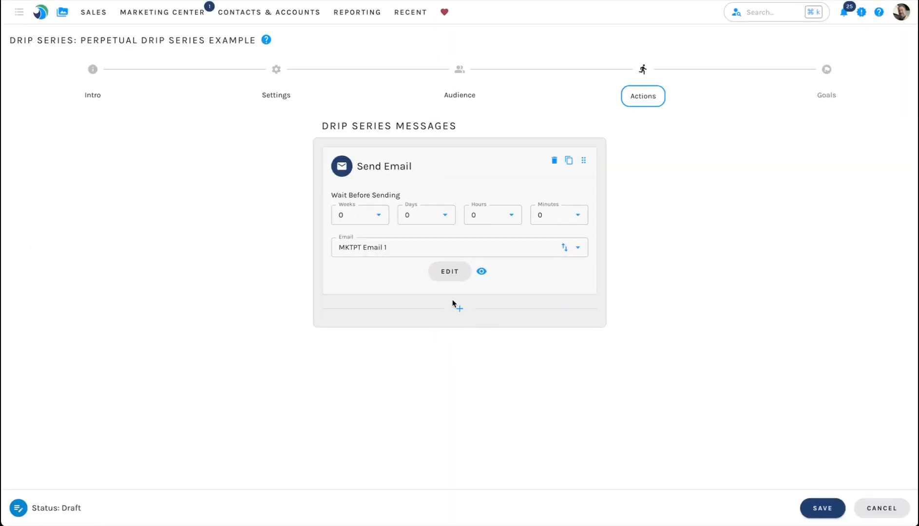
{"action": "left_click", "coordinate": [457, 310]}
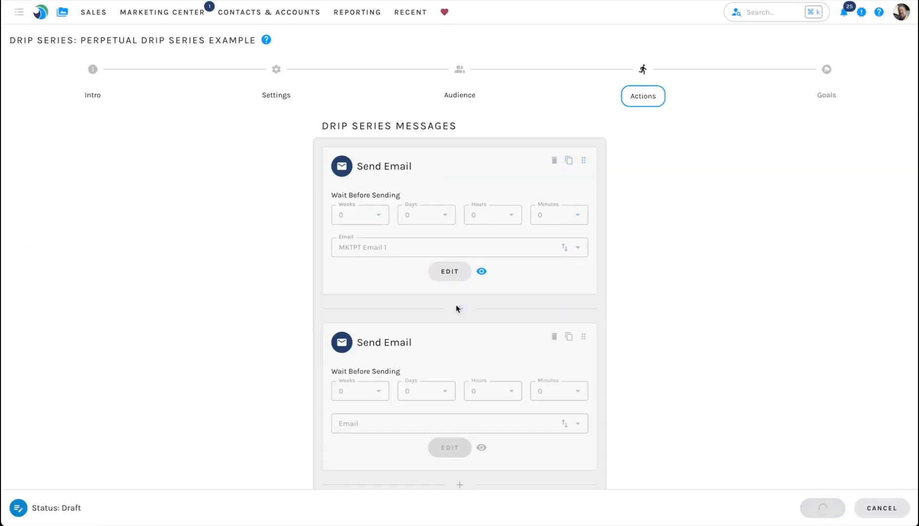
{"action": "left_click", "coordinate": [375, 437]}
{"action": "type", "text": "m"}
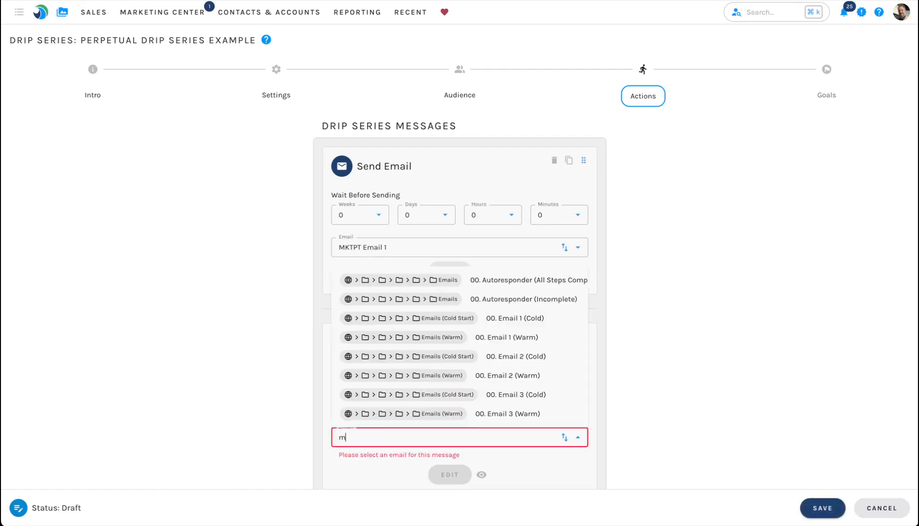
{"action": "type", "text": "ktp"}
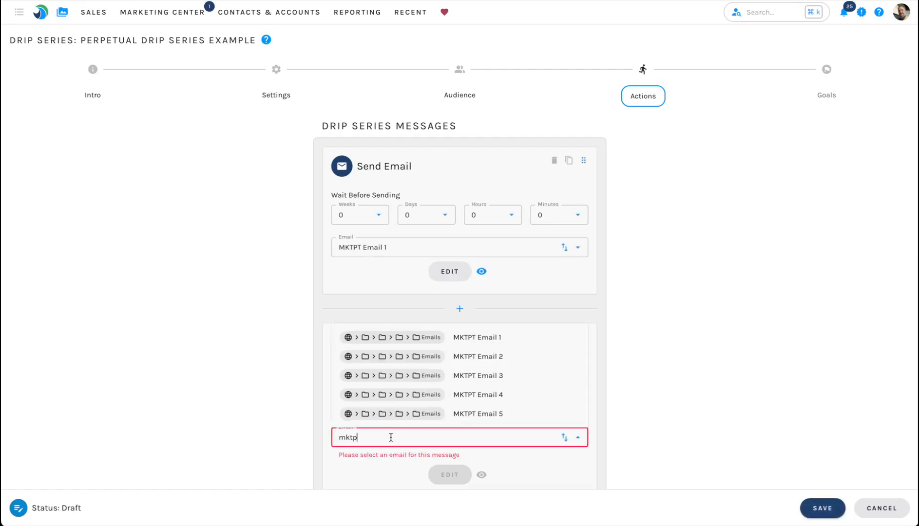
{"action": "left_click", "coordinate": [411, 355]}
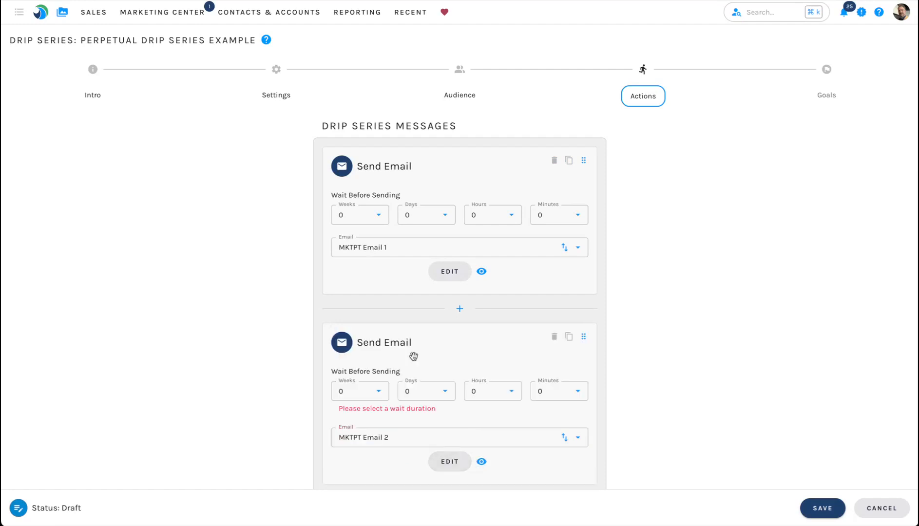
Set the second email's wait before sending to 1 week and save the drip series.
{"action": "left_click", "coordinate": [378, 393]}
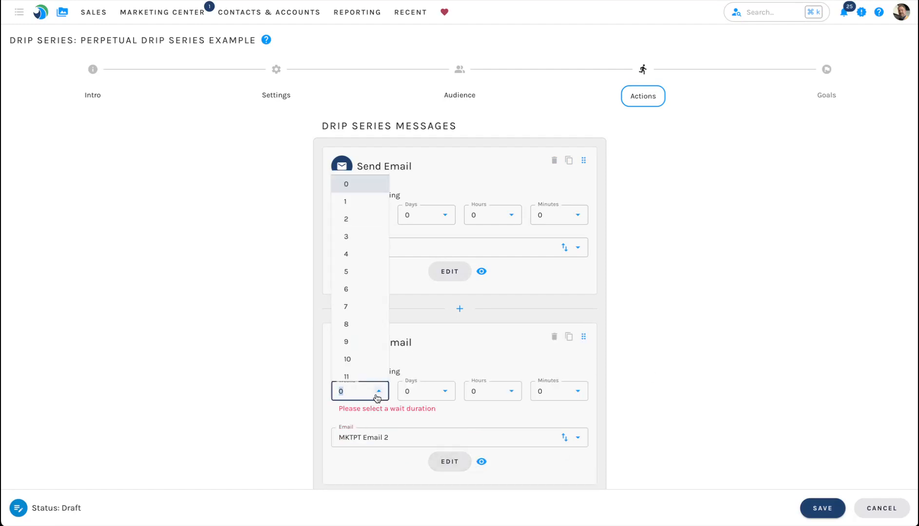
{"action": "left_click", "coordinate": [356, 210]}
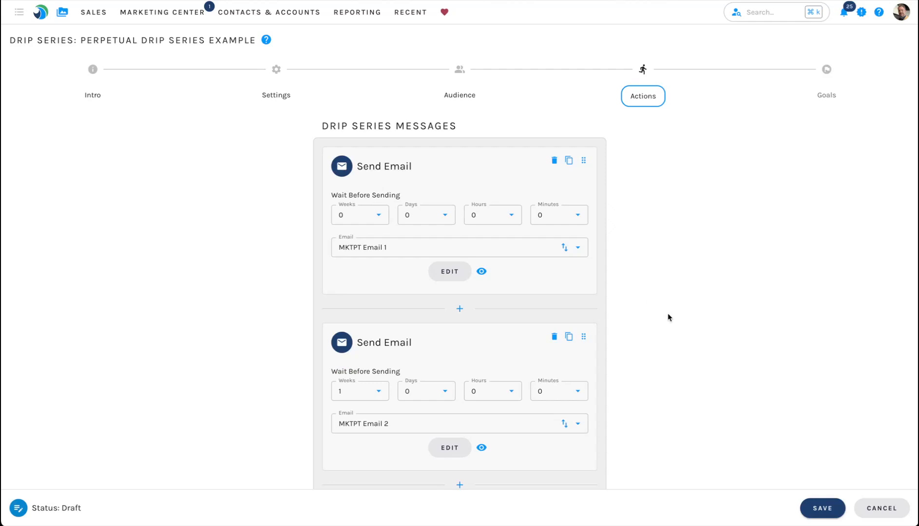
{"action": "scroll", "coordinate": [667, 317], "scroll_direction": "down", "scroll_amount": 4}
{"action": "left_click", "coordinate": [822, 507]}
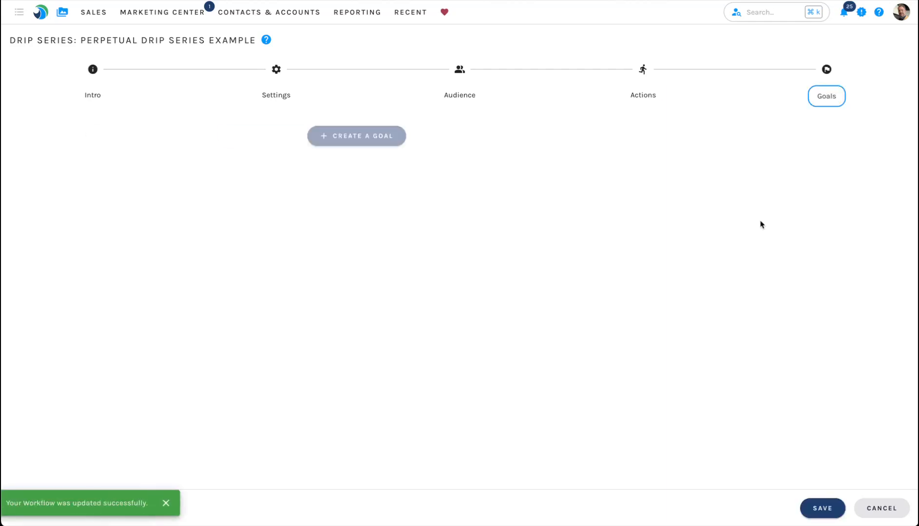
Create a drip series goal named "Demo Requested".
{"action": "left_click", "coordinate": [480, 142]}
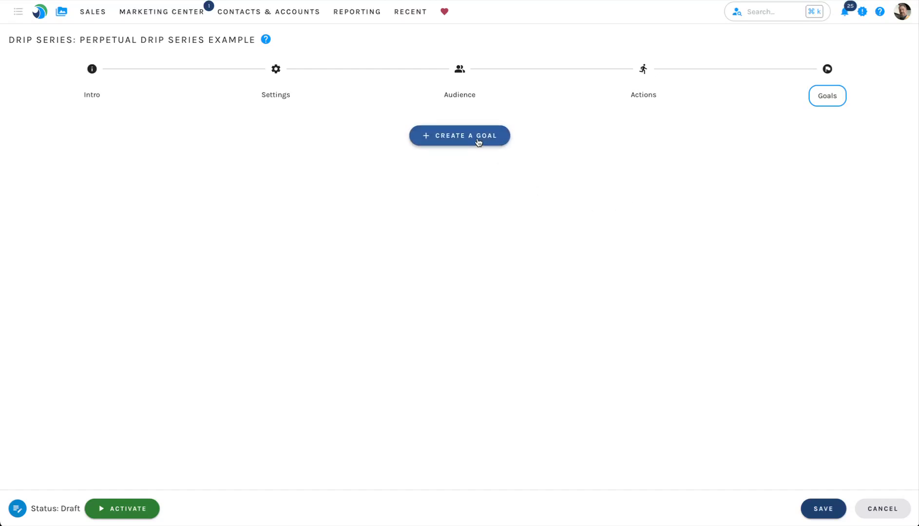
{"action": "type", "text": "Demo Requested"}
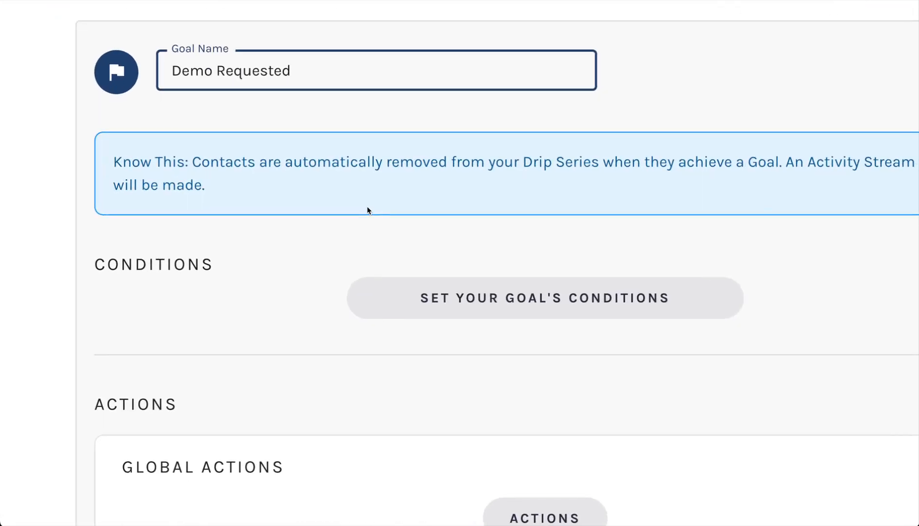
{"action": "left_click_drag", "start_coordinate": [188, 161], "coordinate": [781, 164]}
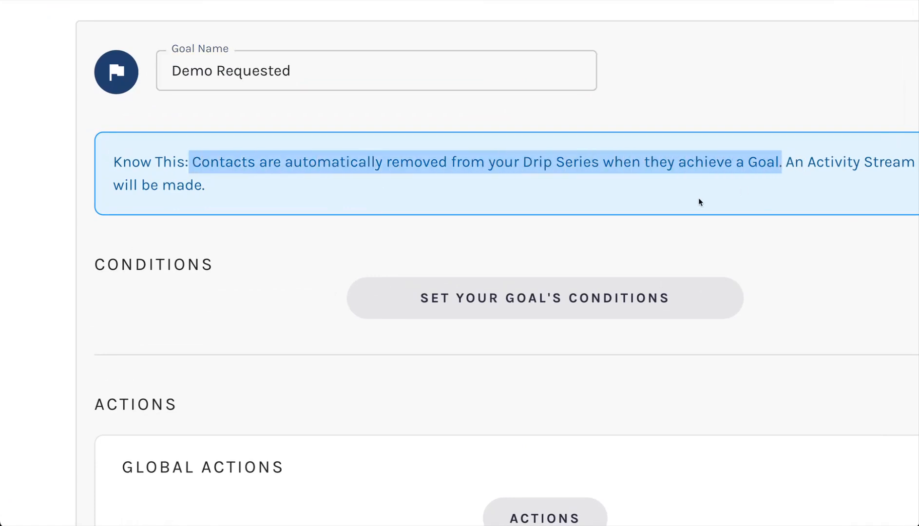
{"action": "left_click", "coordinate": [648, 207]}
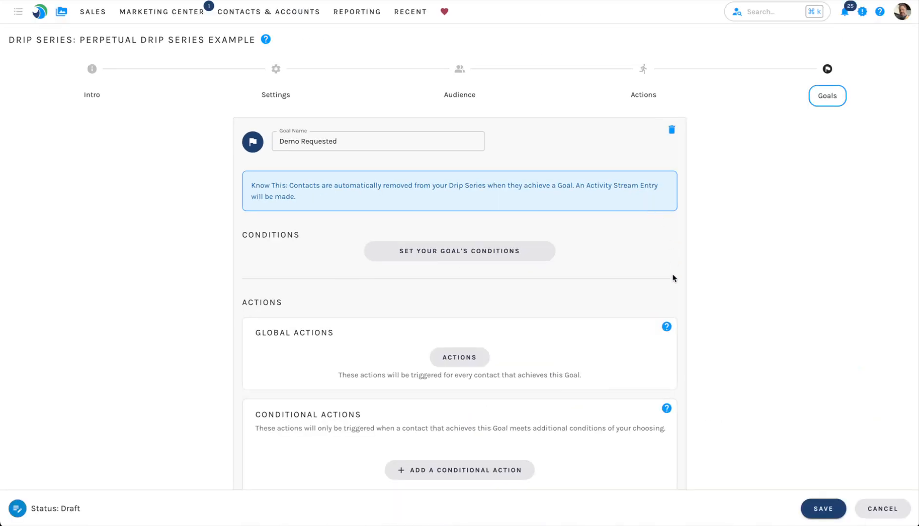
{"action": "double_click", "coordinate": [274, 233]}
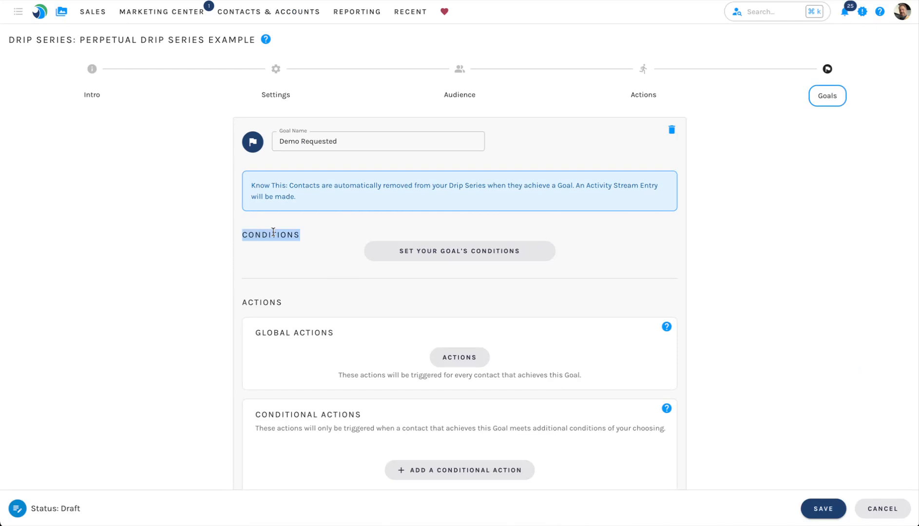
{"action": "left_click", "coordinate": [273, 232]}
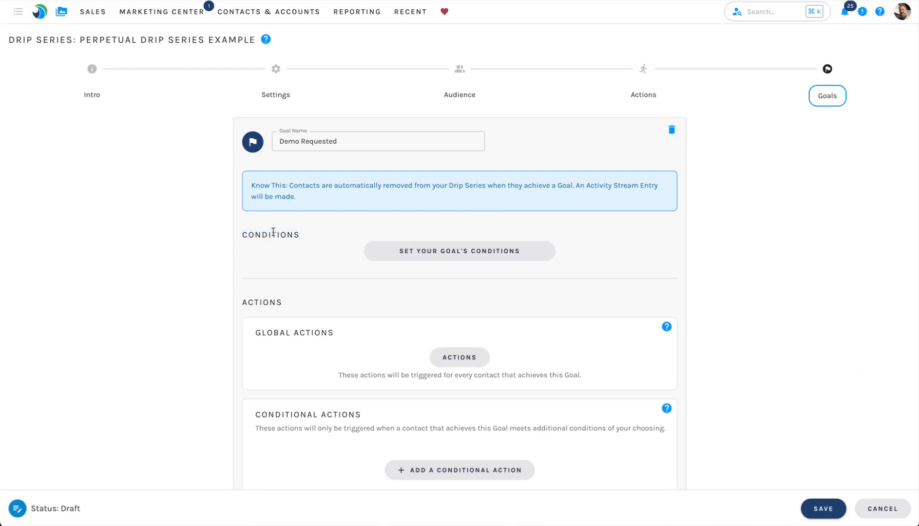
Set and apply a goal condition requiring membership of the marketing list "Demo Requests".
{"action": "left_click", "coordinate": [471, 259]}
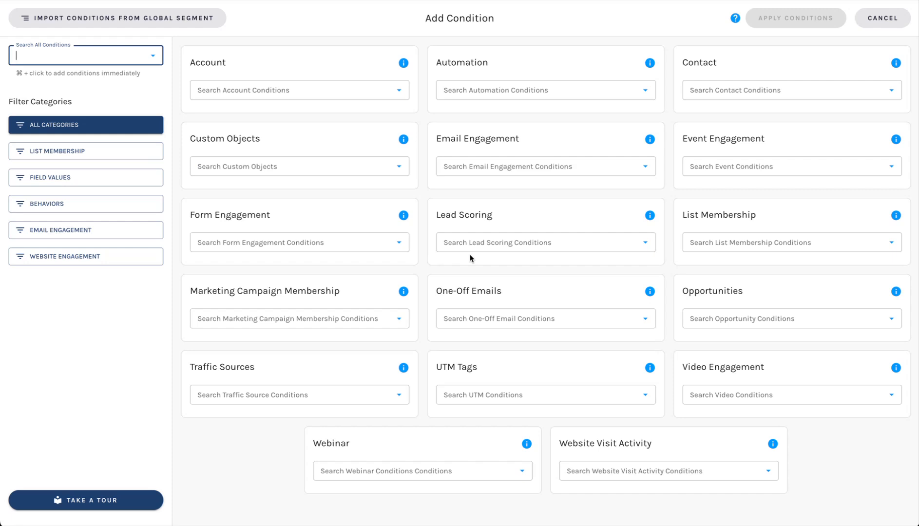
{"action": "left_click", "coordinate": [699, 242]}
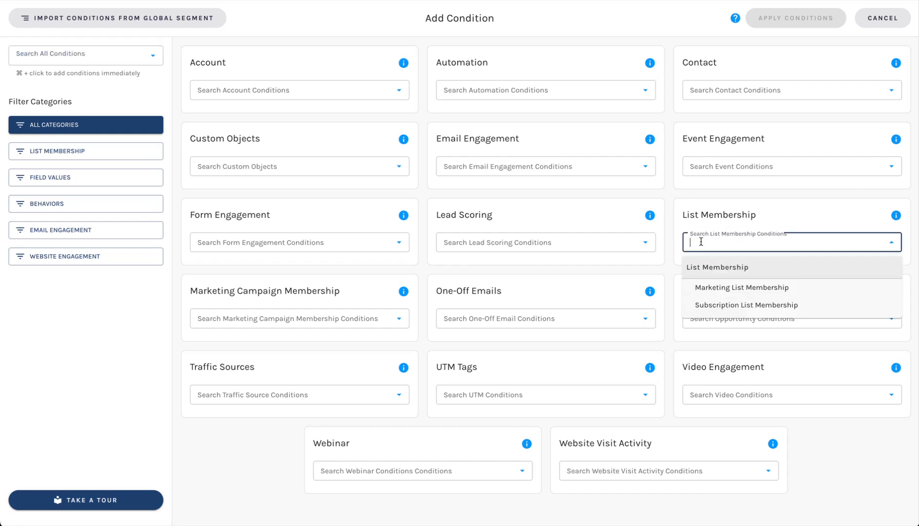
{"action": "left_click", "coordinate": [732, 289]}
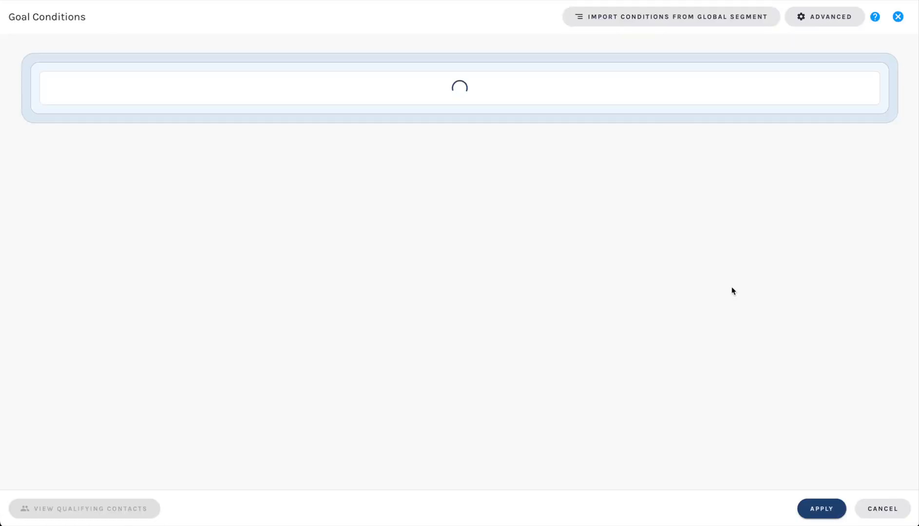
{"action": "type", "text": "demo"}
{"action": "key", "text": "Down"}
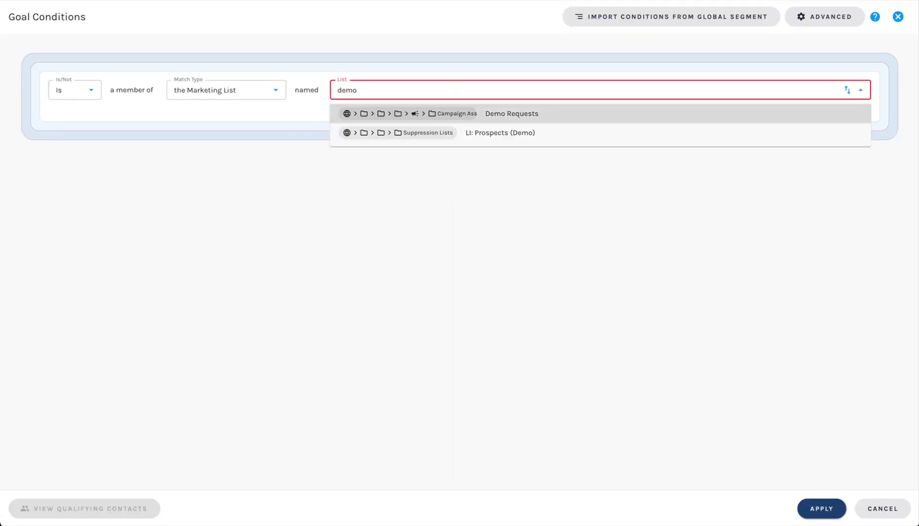
{"action": "key", "text": "Return"}
{"action": "left_click", "coordinate": [540, 272]}
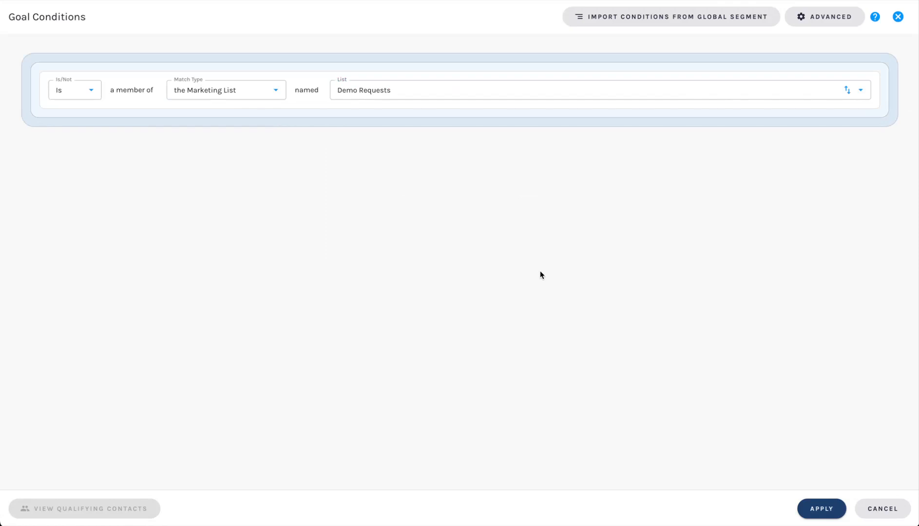
{"action": "left_click", "coordinate": [812, 508]}
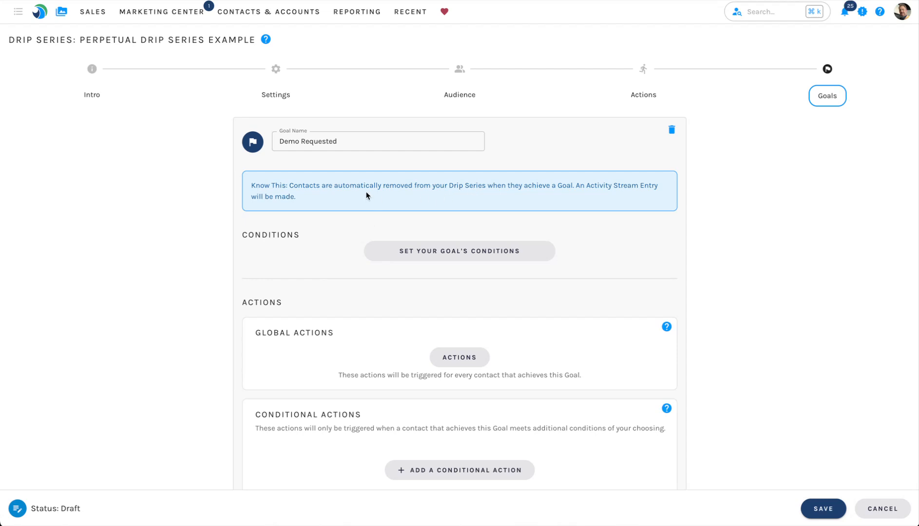
Examine the goal's note on automatic contact removal and its global and conditional actions sections.
{"action": "left_click_drag", "start_coordinate": [364, 180], "coordinate": [528, 191]}
{"action": "left_click", "coordinate": [528, 191]}
{"action": "scroll", "coordinate": [366, 341], "scroll_direction": "down", "scroll_amount": 2}
{"action": "double_click", "coordinate": [267, 243]}
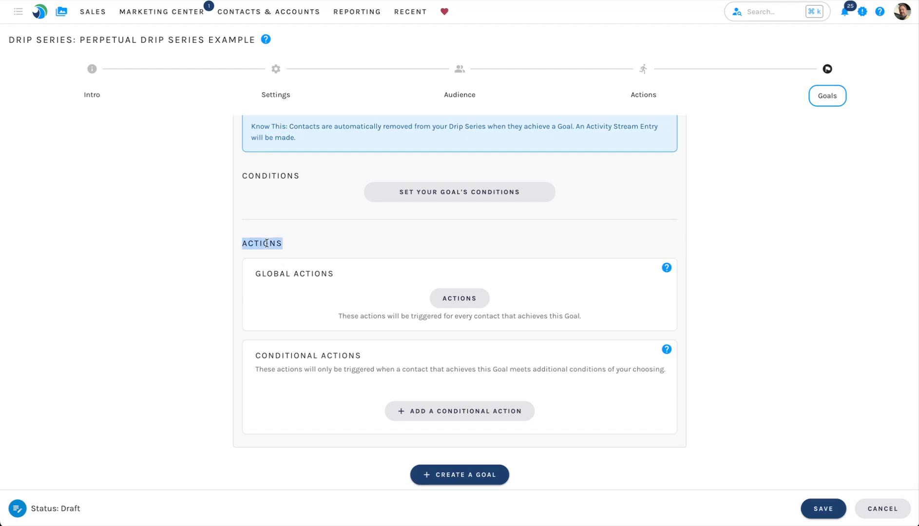
{"action": "scroll", "coordinate": [324, 293], "scroll_direction": "down", "scroll_amount": 1}
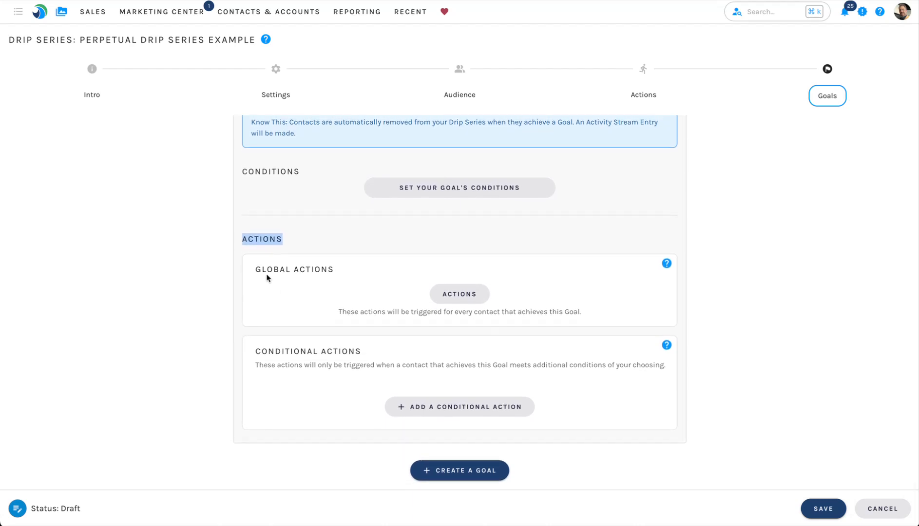
{"action": "left_click_drag", "start_coordinate": [252, 275], "coordinate": [347, 277]}
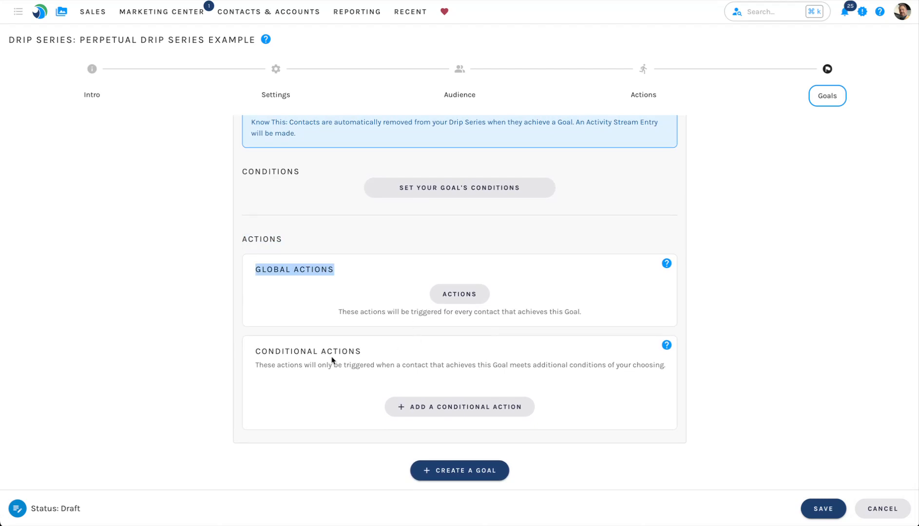
{"action": "left_click_drag", "start_coordinate": [253, 351], "coordinate": [378, 359]}
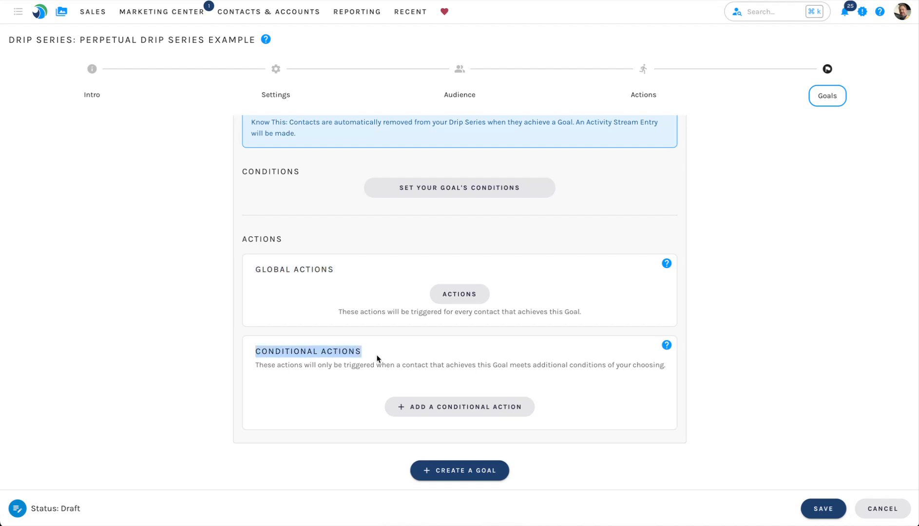
{"action": "left_click", "coordinate": [378, 359]}
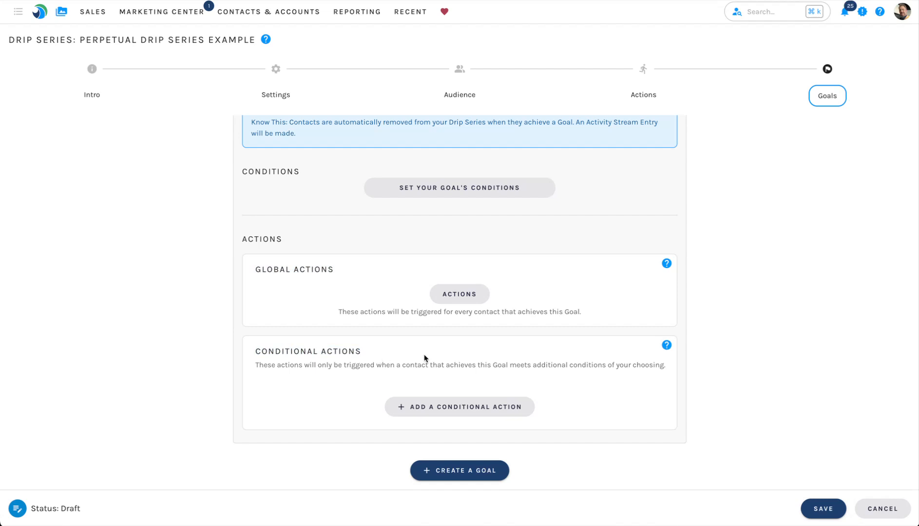
{"action": "left_click", "coordinate": [450, 408]}
{"action": "scroll", "coordinate": [479, 395], "scroll_direction": "down", "scroll_amount": 2}
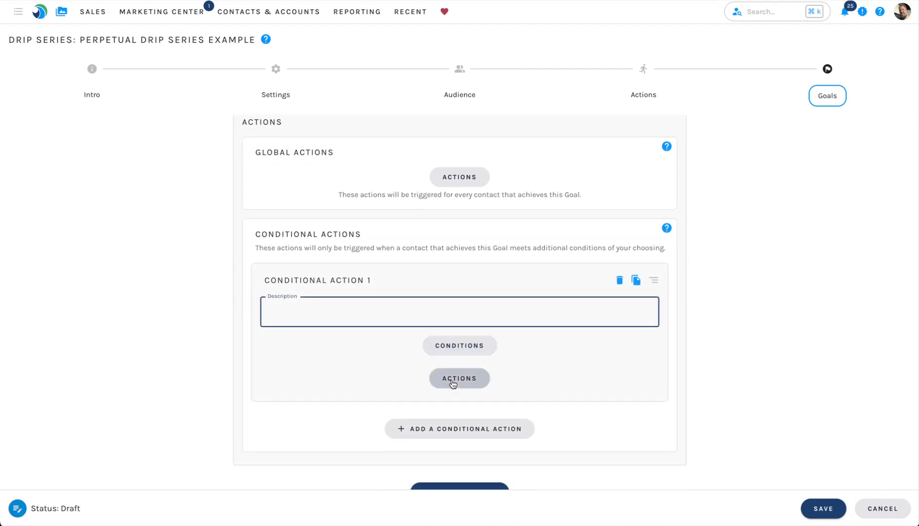
{"action": "left_click", "coordinate": [620, 283]}
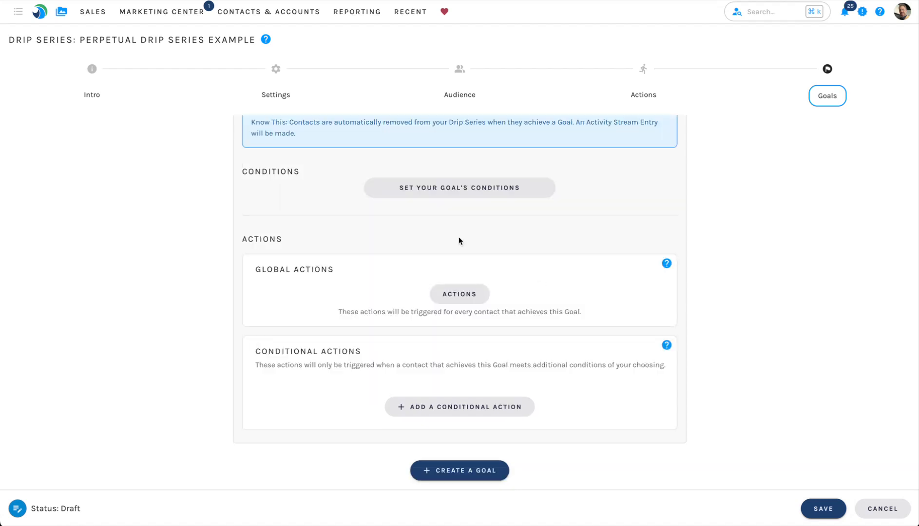
Examine the action types available for the goal's global actions, including the Add to Automations option, and leave without applying any.
{"action": "left_click", "coordinate": [455, 295]}
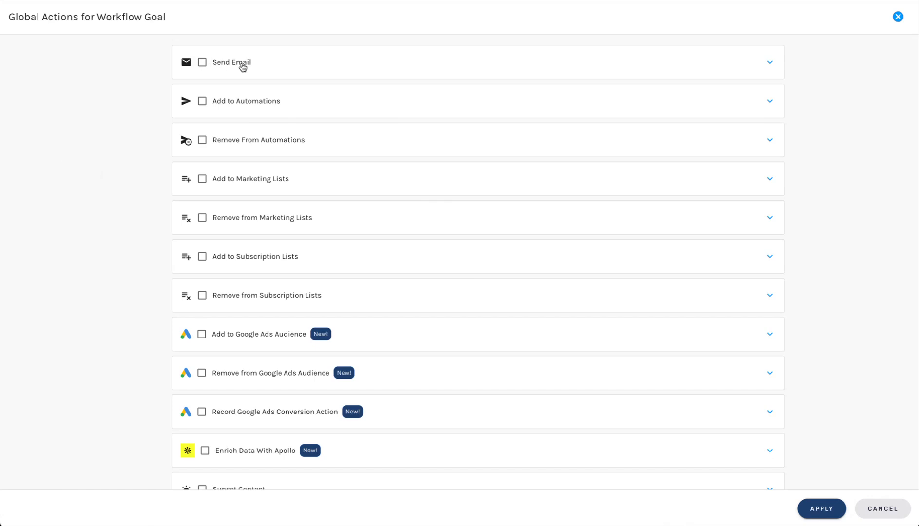
{"action": "left_click", "coordinate": [252, 101]}
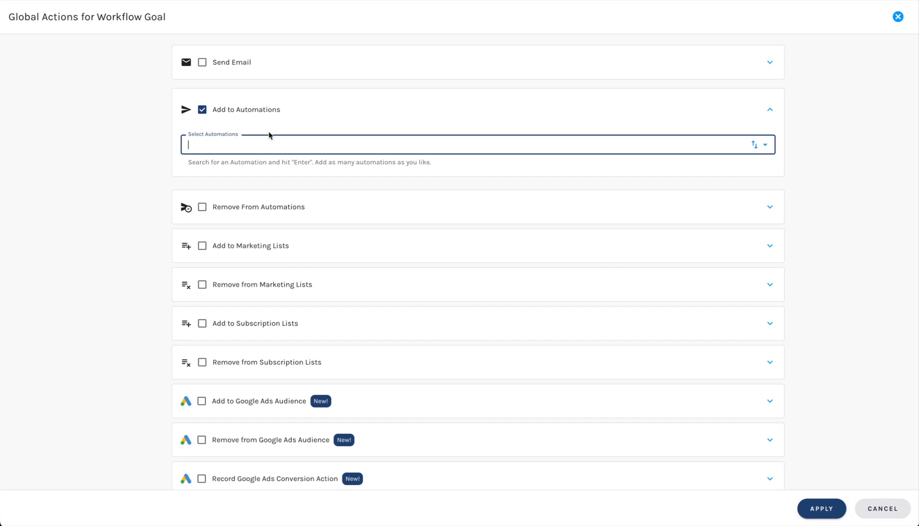
{"action": "scroll", "coordinate": [295, 205], "scroll_direction": "down", "scroll_amount": 1}
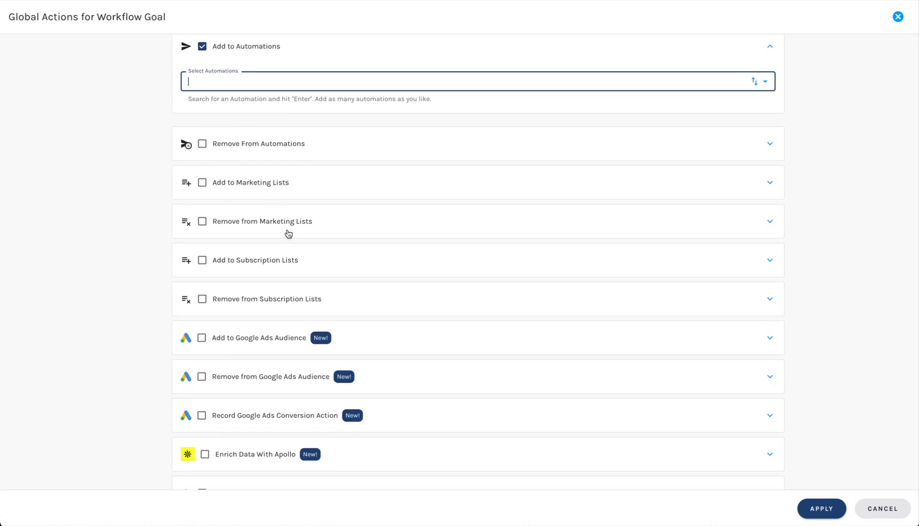
{"action": "scroll", "coordinate": [288, 229], "scroll_direction": "down", "scroll_amount": 2}
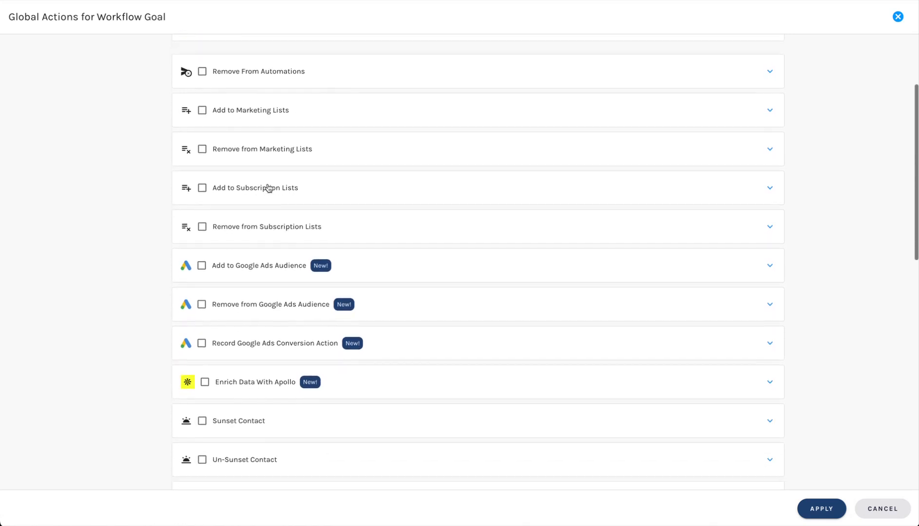
{"action": "scroll", "coordinate": [259, 225], "scroll_direction": "down", "scroll_amount": 1}
{"action": "scroll", "coordinate": [261, 226], "scroll_direction": "down", "scroll_amount": 2}
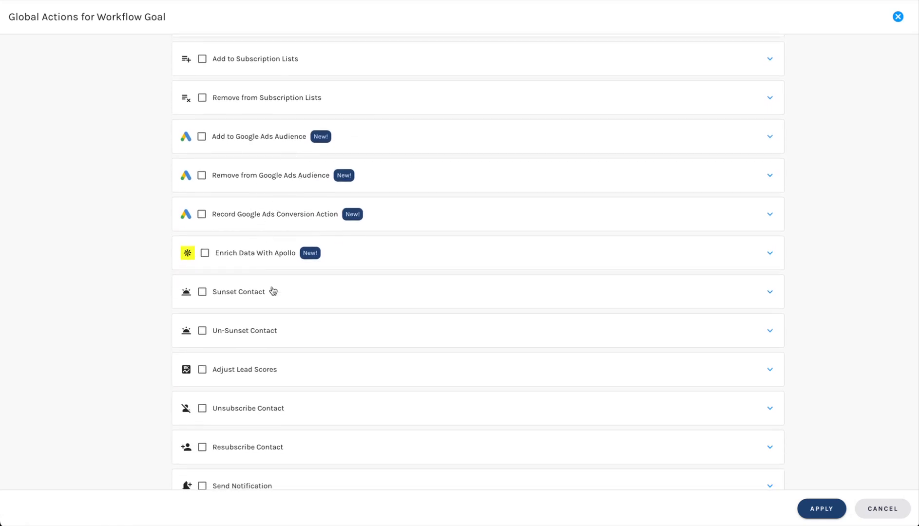
{"action": "scroll", "coordinate": [287, 283], "scroll_direction": "down", "scroll_amount": 2}
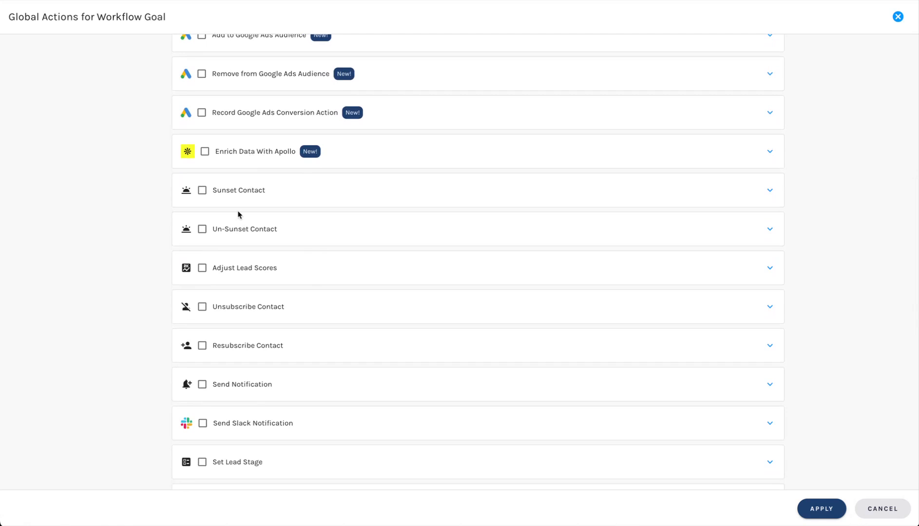
{"action": "scroll", "coordinate": [319, 300], "scroll_direction": "down", "scroll_amount": 3}
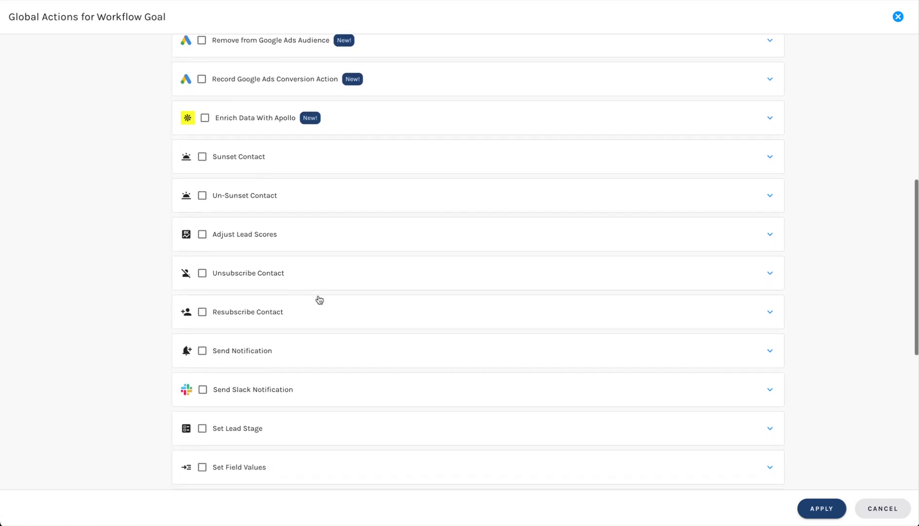
{"action": "scroll", "coordinate": [319, 300], "scroll_direction": "down", "scroll_amount": 6}
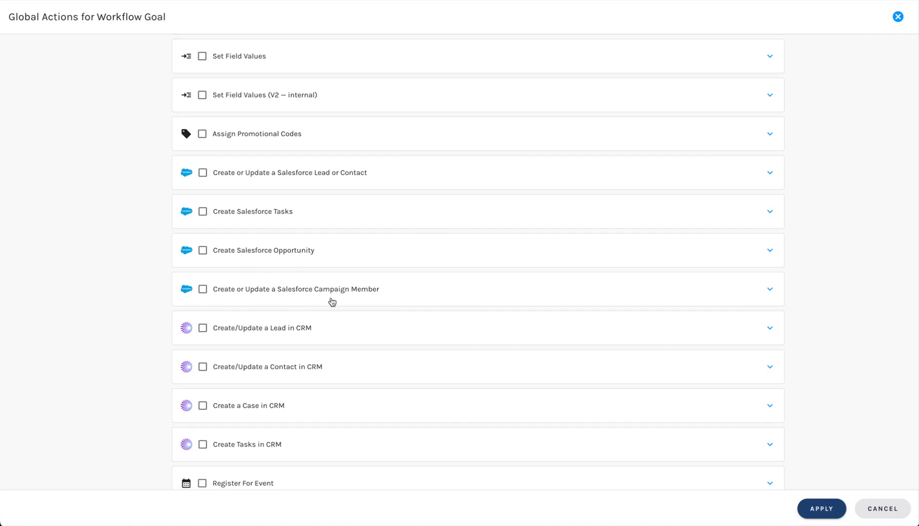
{"action": "key", "text": "Escape"}
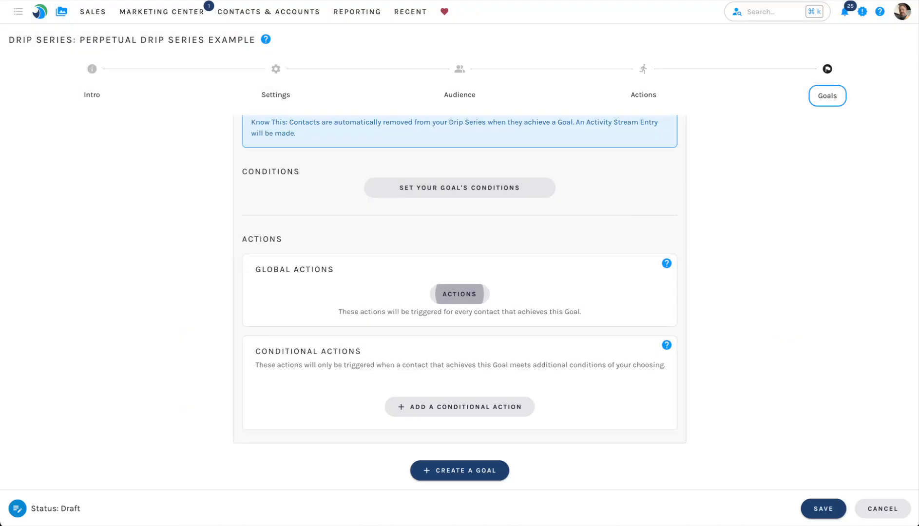
{"action": "left_click_drag", "start_coordinate": [254, 269], "coordinate": [338, 271]}
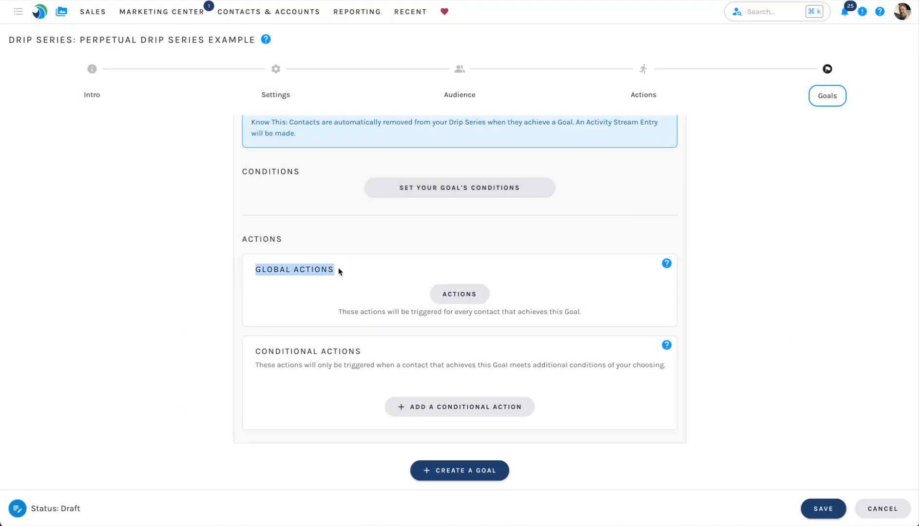
{"action": "left_click", "coordinate": [343, 271]}
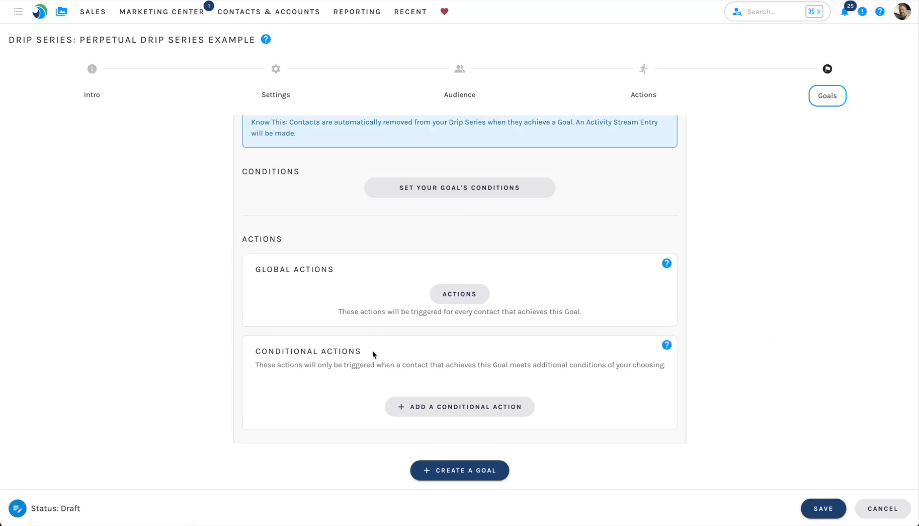
{"action": "left_click_drag", "start_coordinate": [373, 350], "coordinate": [258, 347]}
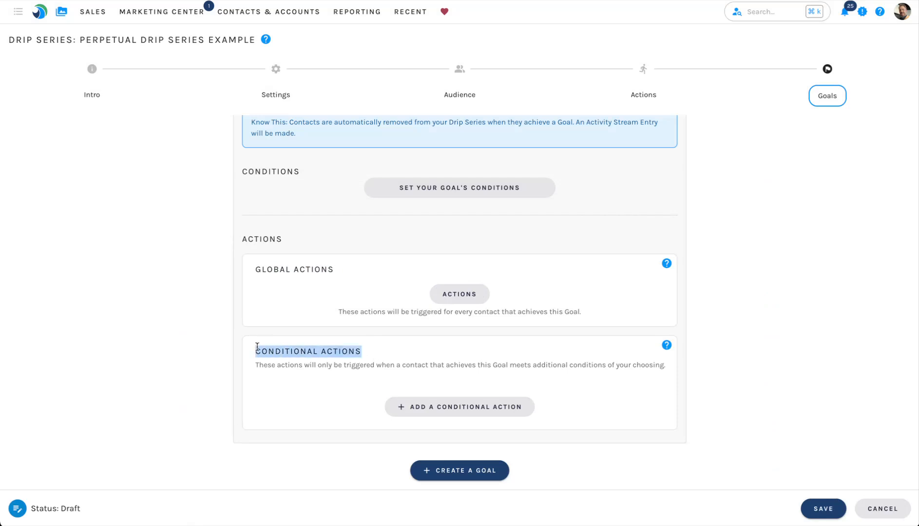
{"action": "left_click", "coordinate": [257, 346]}
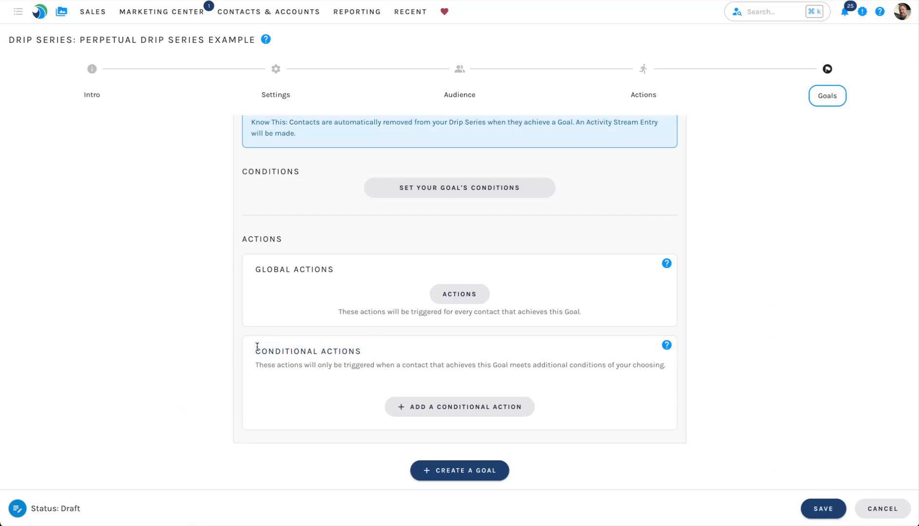
Save the drip series with its "Demo Requested" goal and dismiss the notification.
{"action": "left_click", "coordinate": [819, 513]}
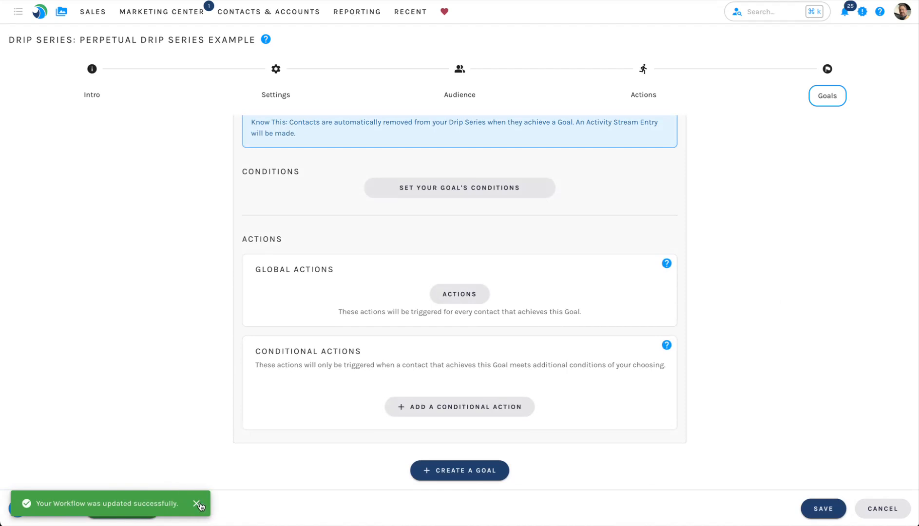
{"action": "left_click", "coordinate": [197, 504]}
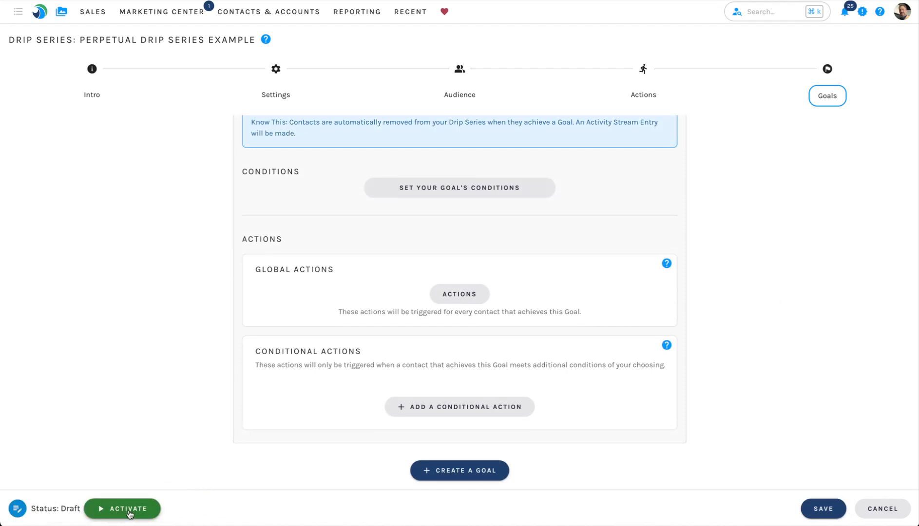
Review the drip series' Settings and Audience stages.
{"action": "scroll", "coordinate": [190, 283], "scroll_direction": "up", "scroll_amount": 2}
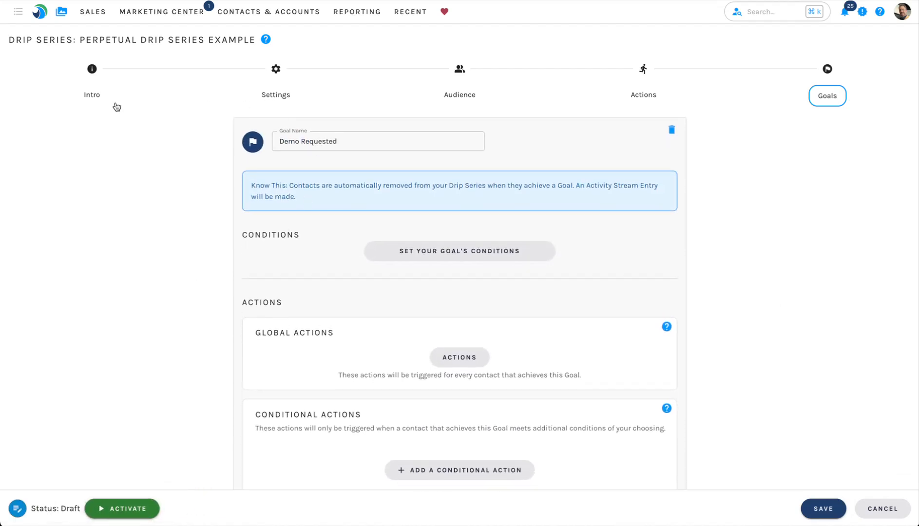
{"action": "left_click", "coordinate": [273, 96]}
{"action": "left_click", "coordinate": [469, 77]}
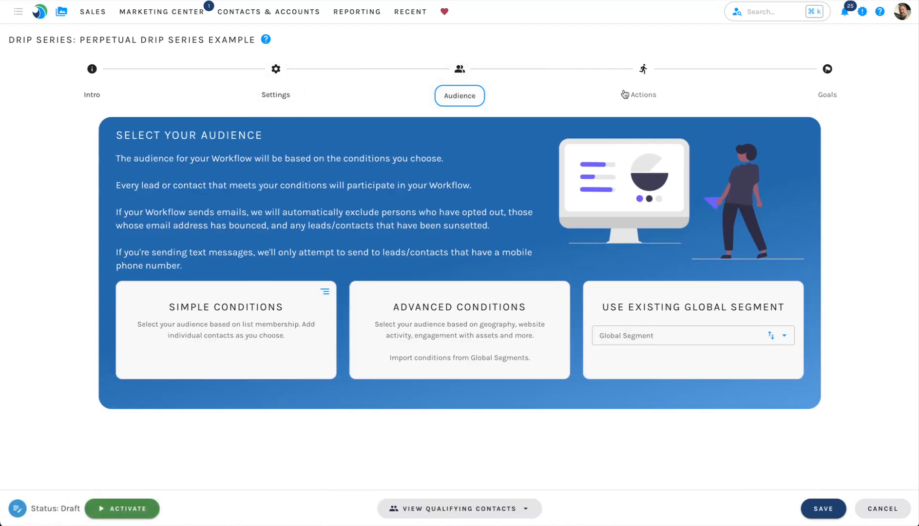